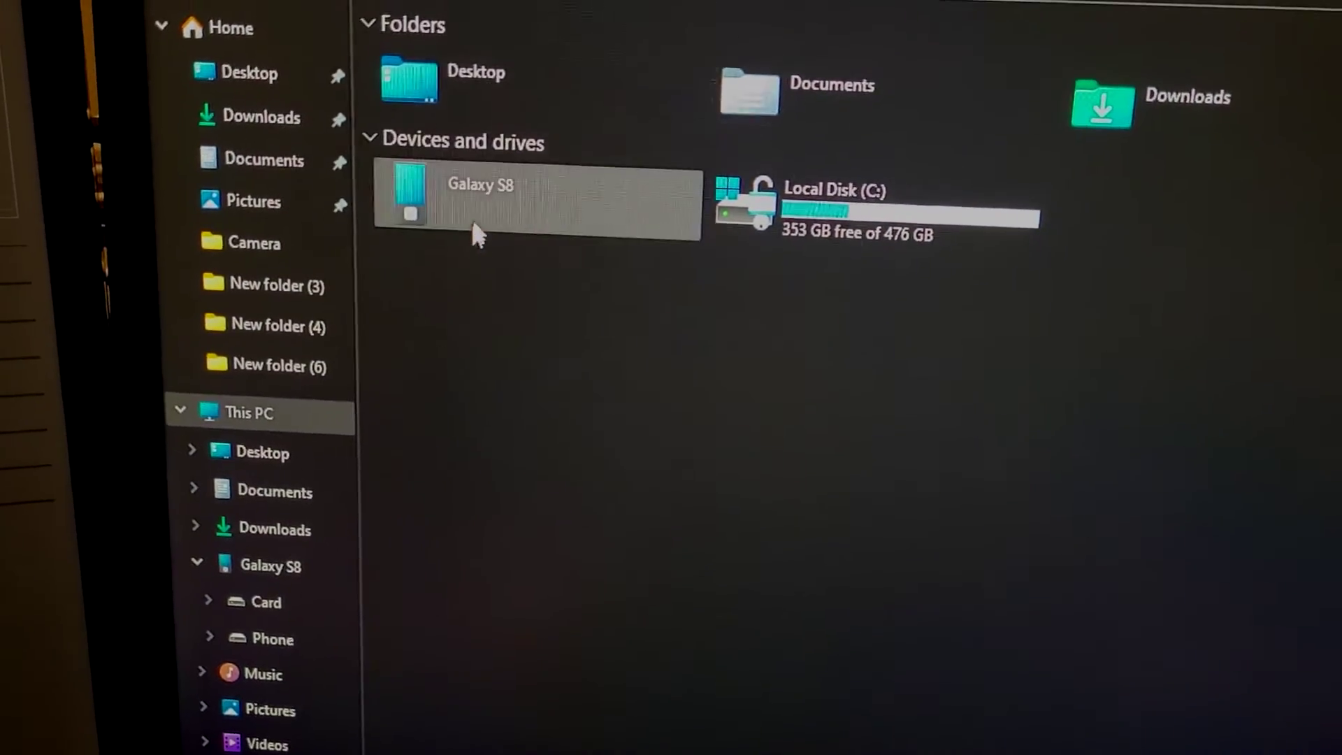
Step: Browse the Galaxy S8's Phone storage and check the contents of its WhatsApp folder
{"action": "double_click", "coordinate": [477, 232]}
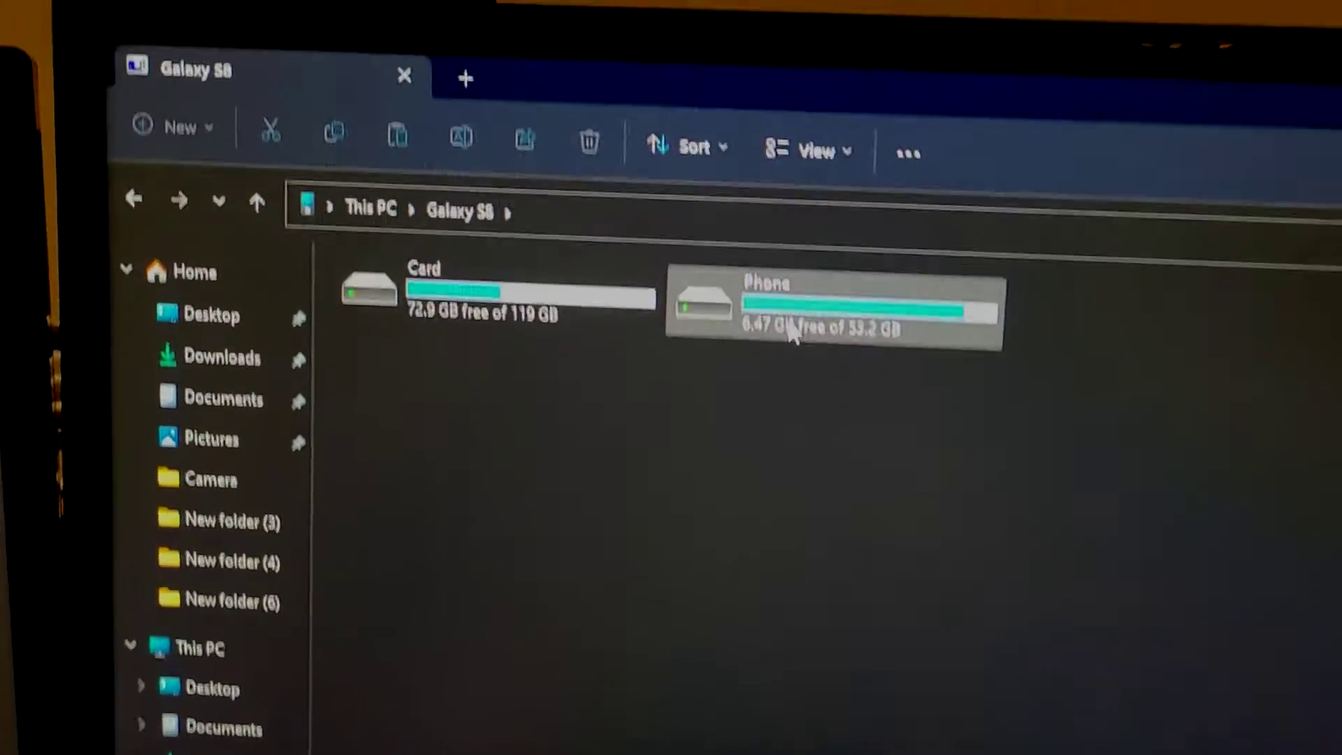
{"action": "double_click", "coordinate": [823, 132]}
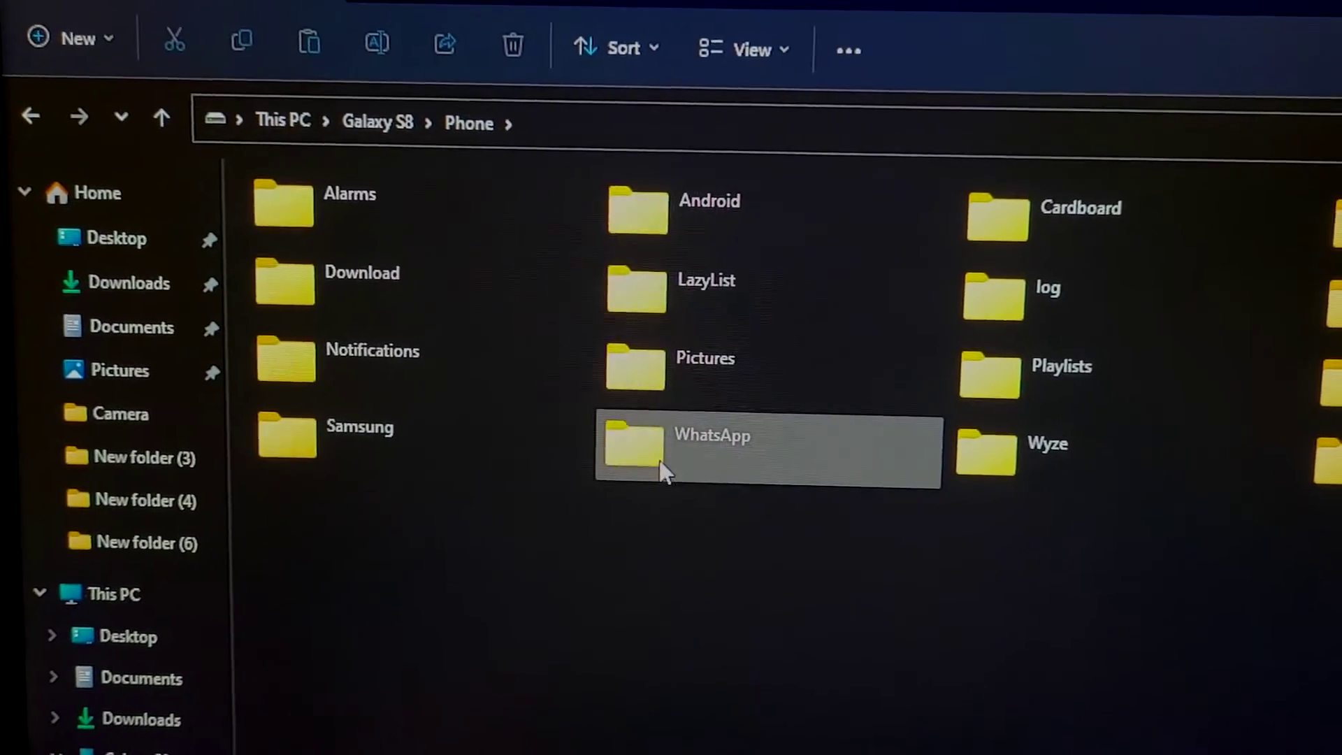
{"action": "double_click", "coordinate": [664, 470]}
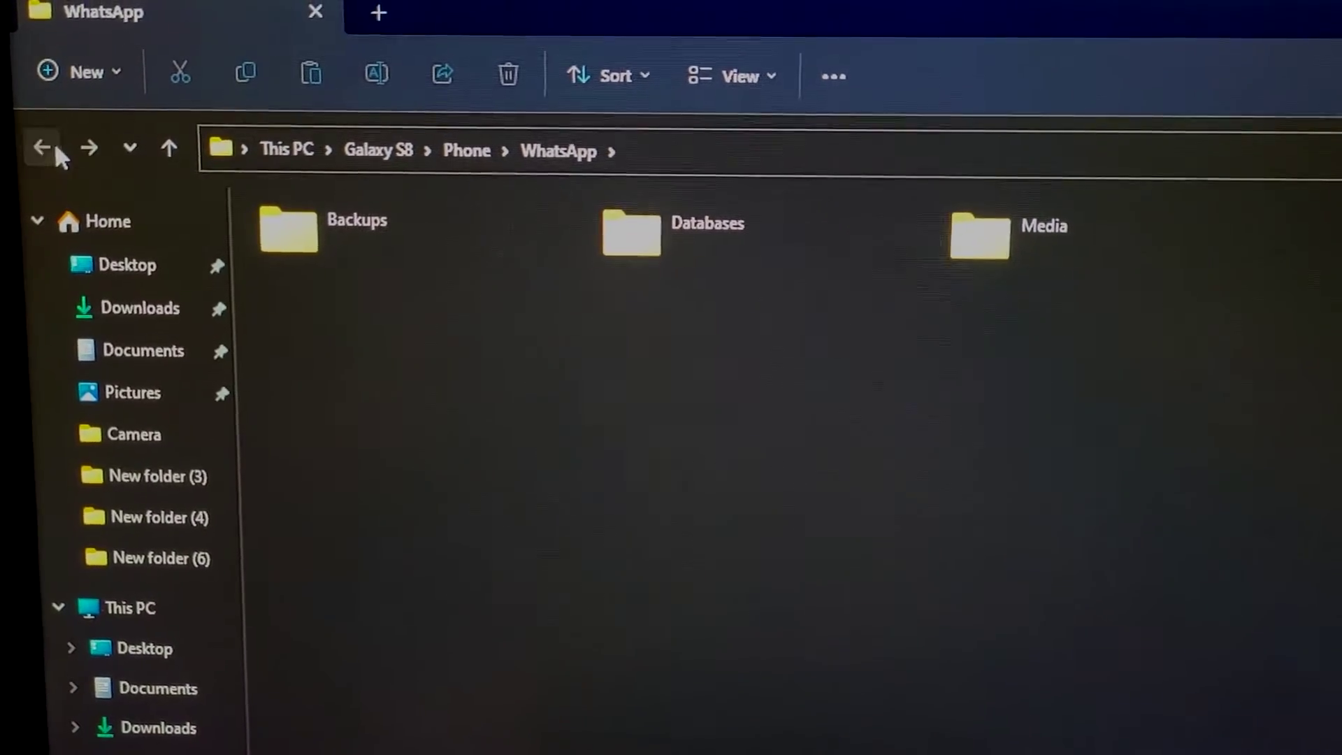
{"action": "left_click", "coordinate": [42, 145]}
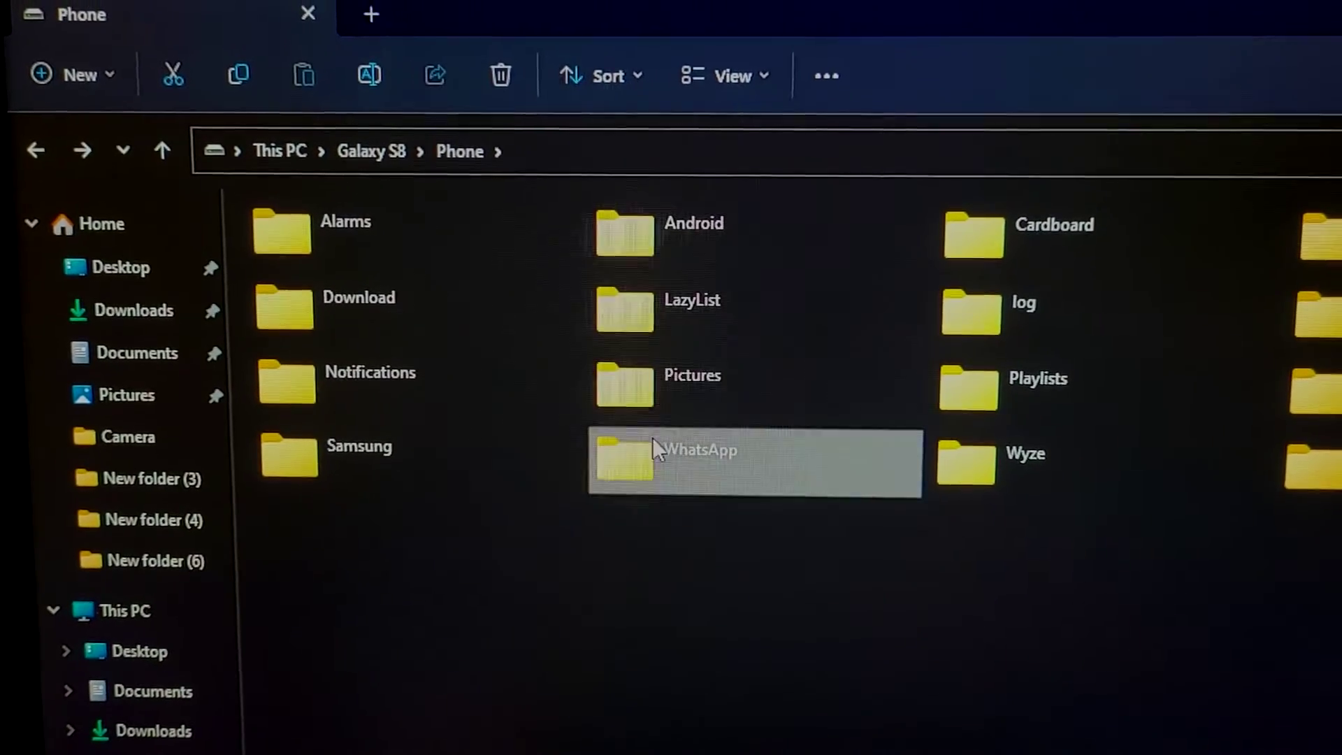
Step: Copy the WhatsApp folder from the Galaxy S8's Phone storage
{"action": "right_click", "coordinate": [713, 503]}
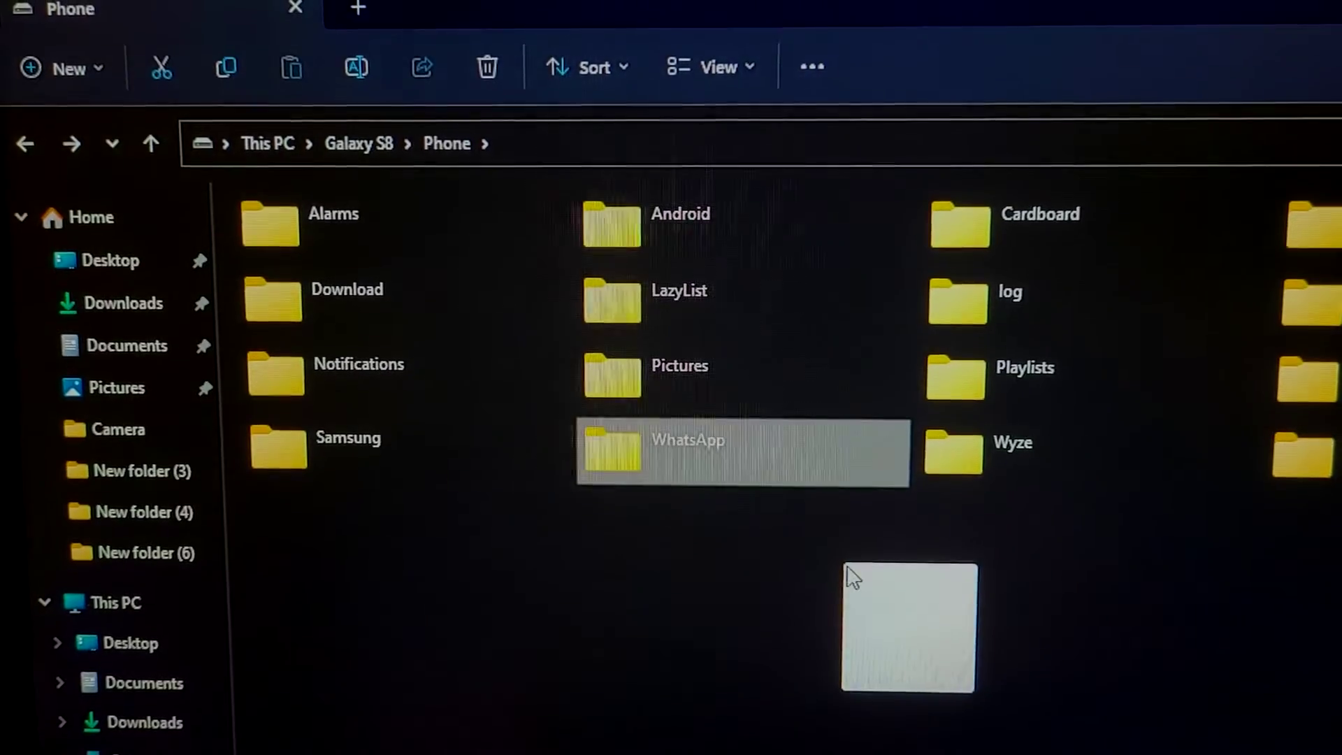
{"action": "mouse_move", "coordinate": [707, 508]}
{"action": "left_mouse_down"}
{"action": "mouse_move", "coordinate": [678, 468]}
{"action": "mouse_move", "coordinate": [608, 441]}
{"action": "left_mouse_up"}
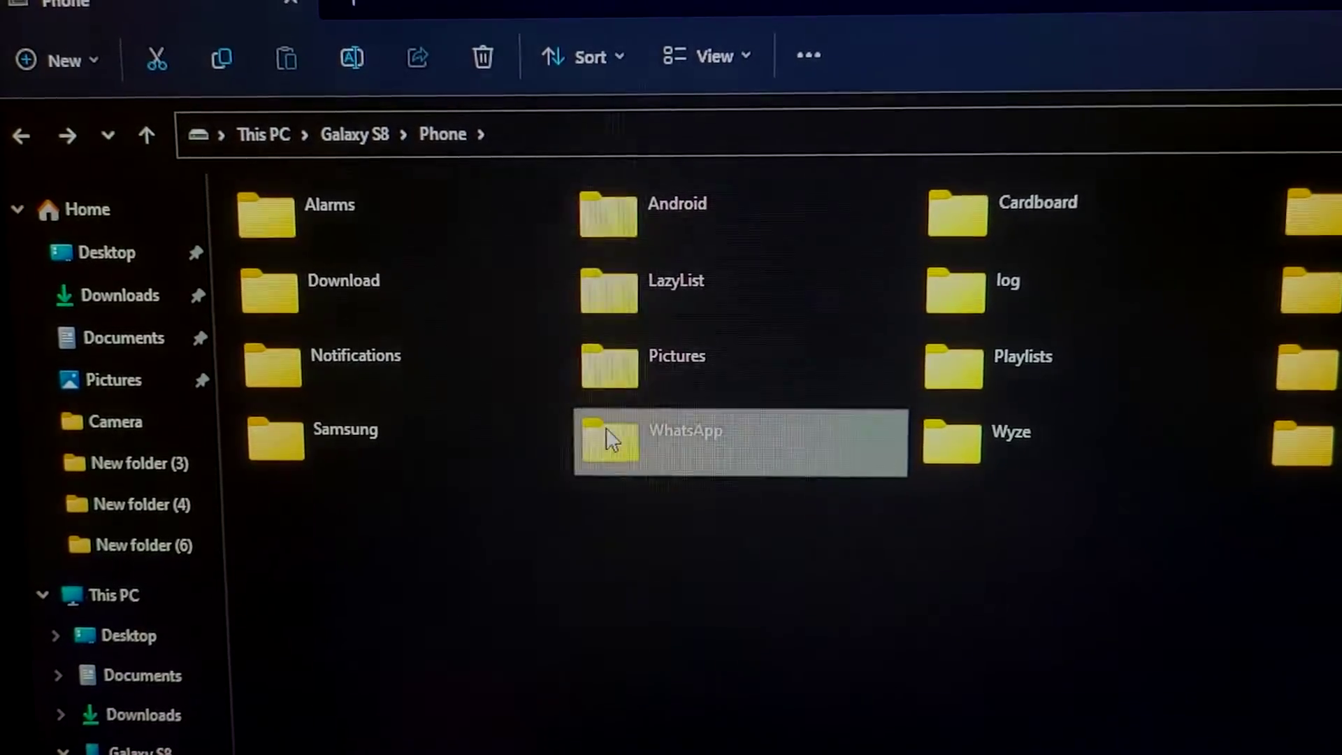
{"action": "left_click", "coordinate": [575, 130]}
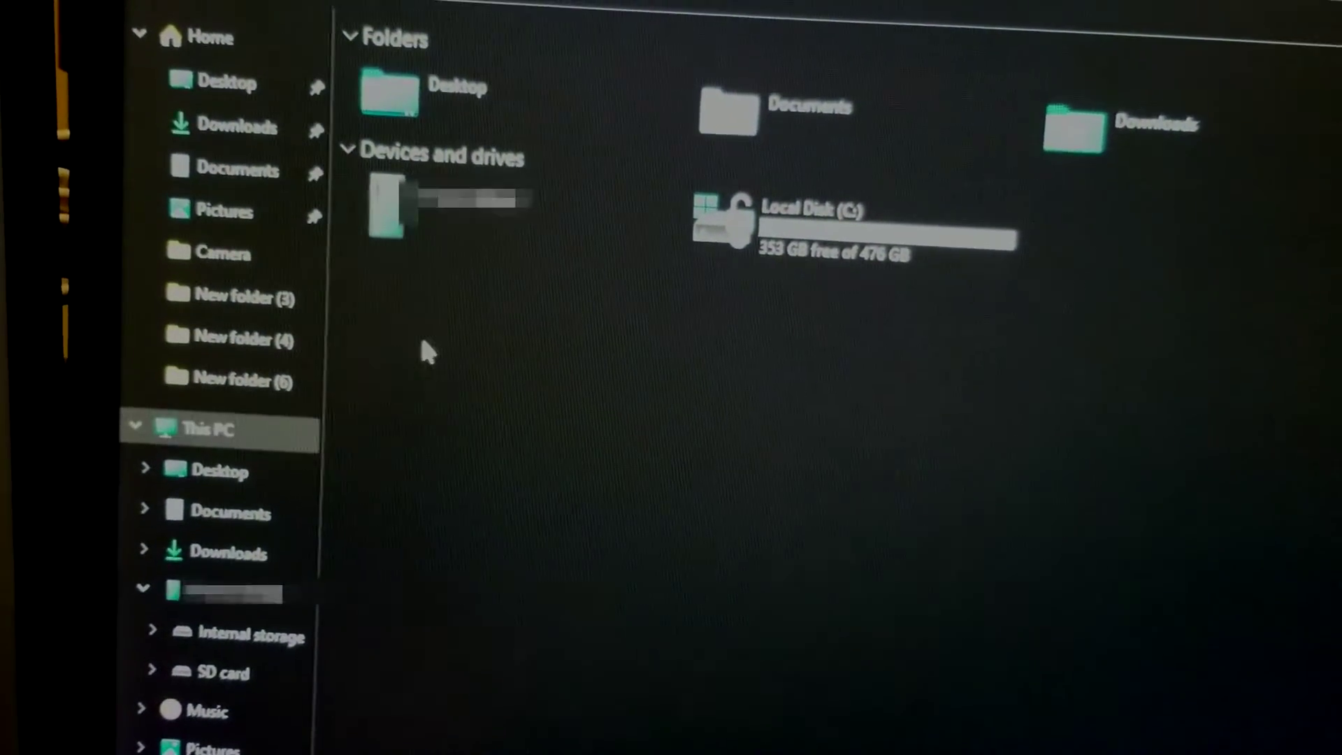
Step: Go to the new phone's Internal storage > Android > media > com.whatsapp folder
{"action": "double_click", "coordinate": [469, 251]}
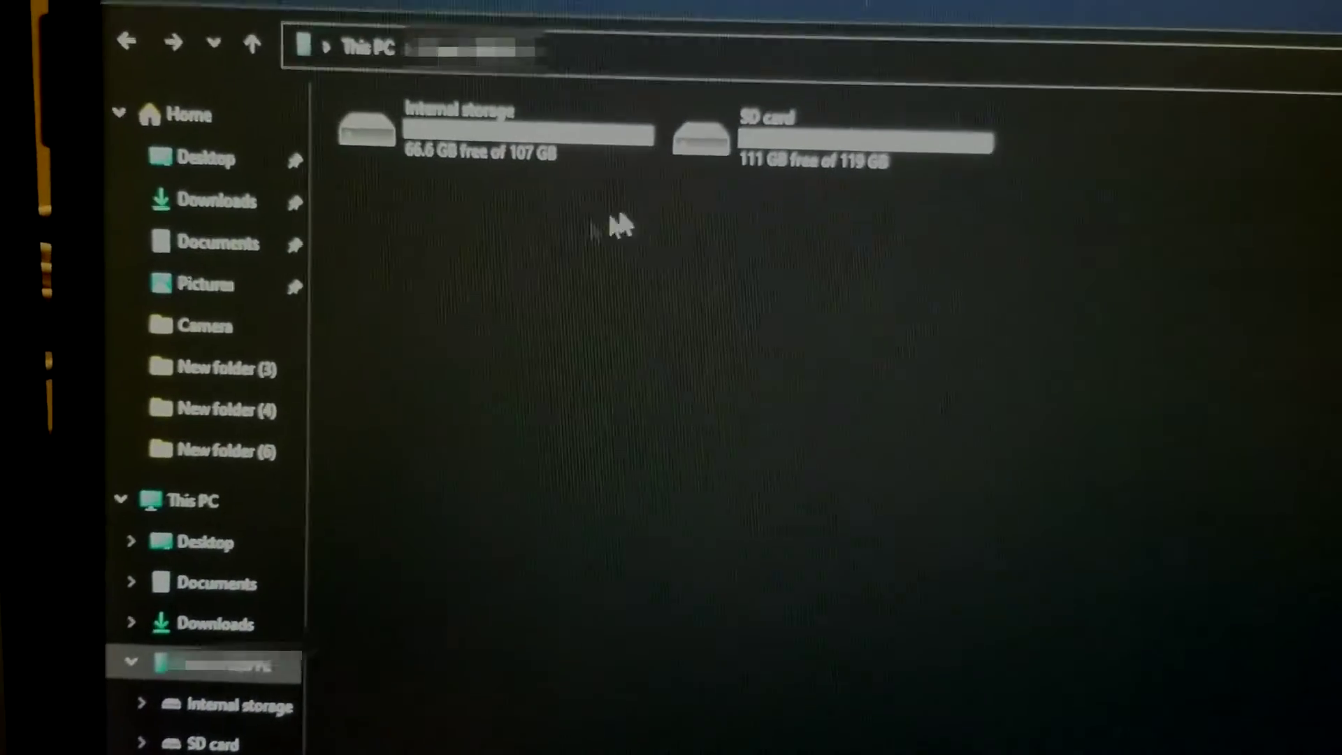
{"action": "left_click", "coordinate": [589, 197]}
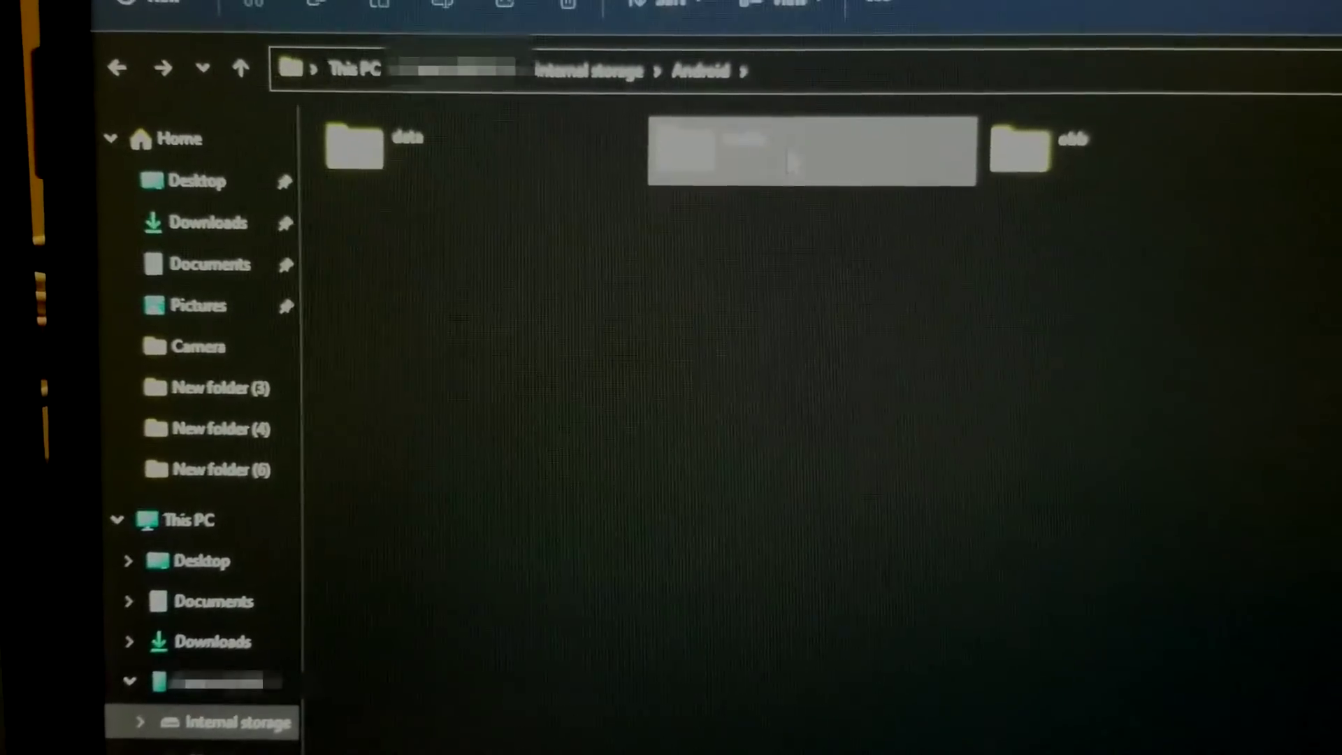
{"action": "left_click", "coordinate": [1075, 173]}
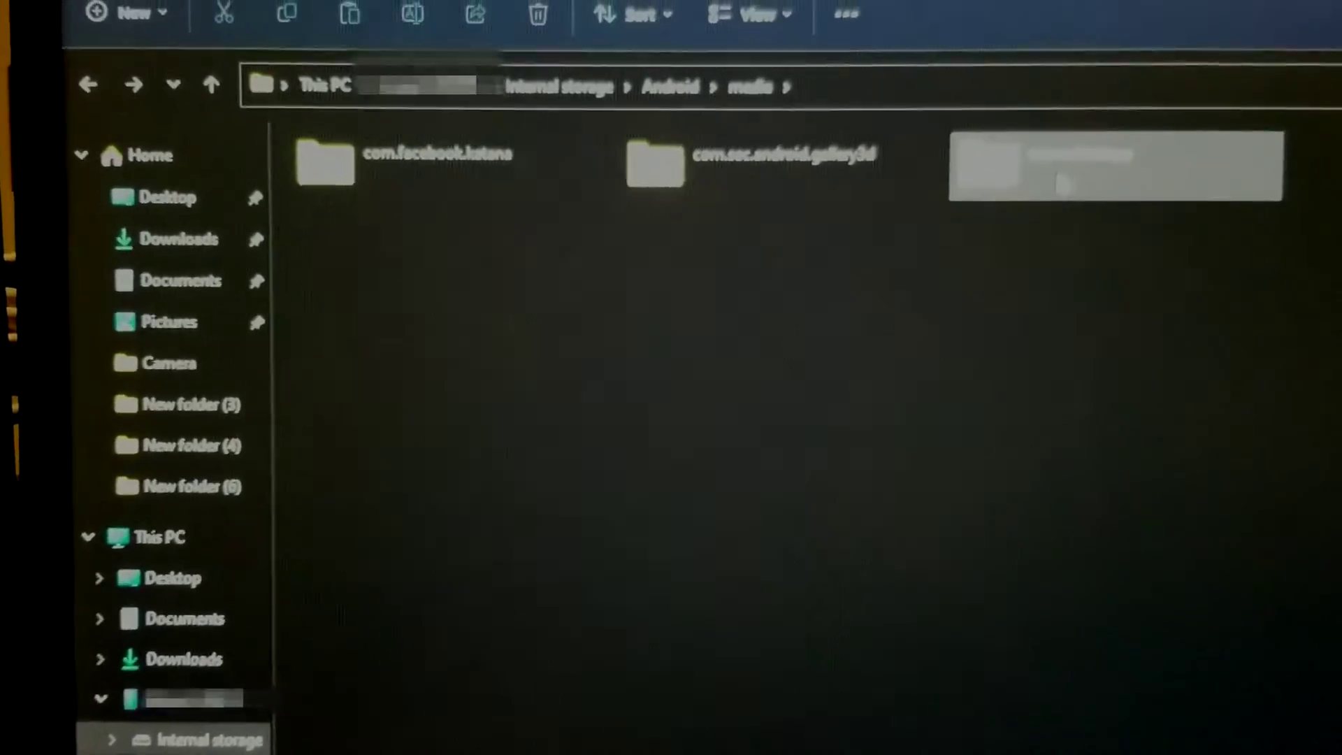
{"action": "double_click", "coordinate": [1016, 225]}
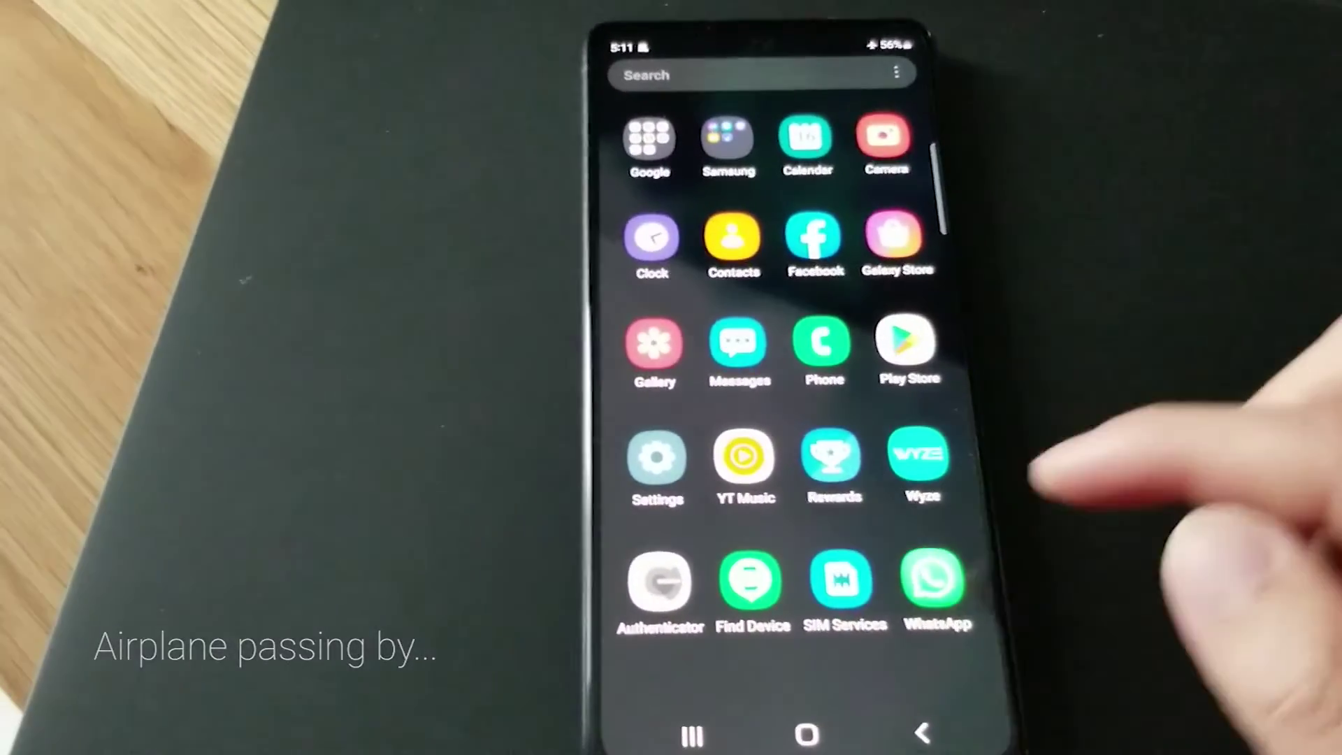
Step: Launch WhatsApp on the new phone, view its Google Drive restore offer, then leave
{"action": "left_click", "coordinate": [904, 540]}
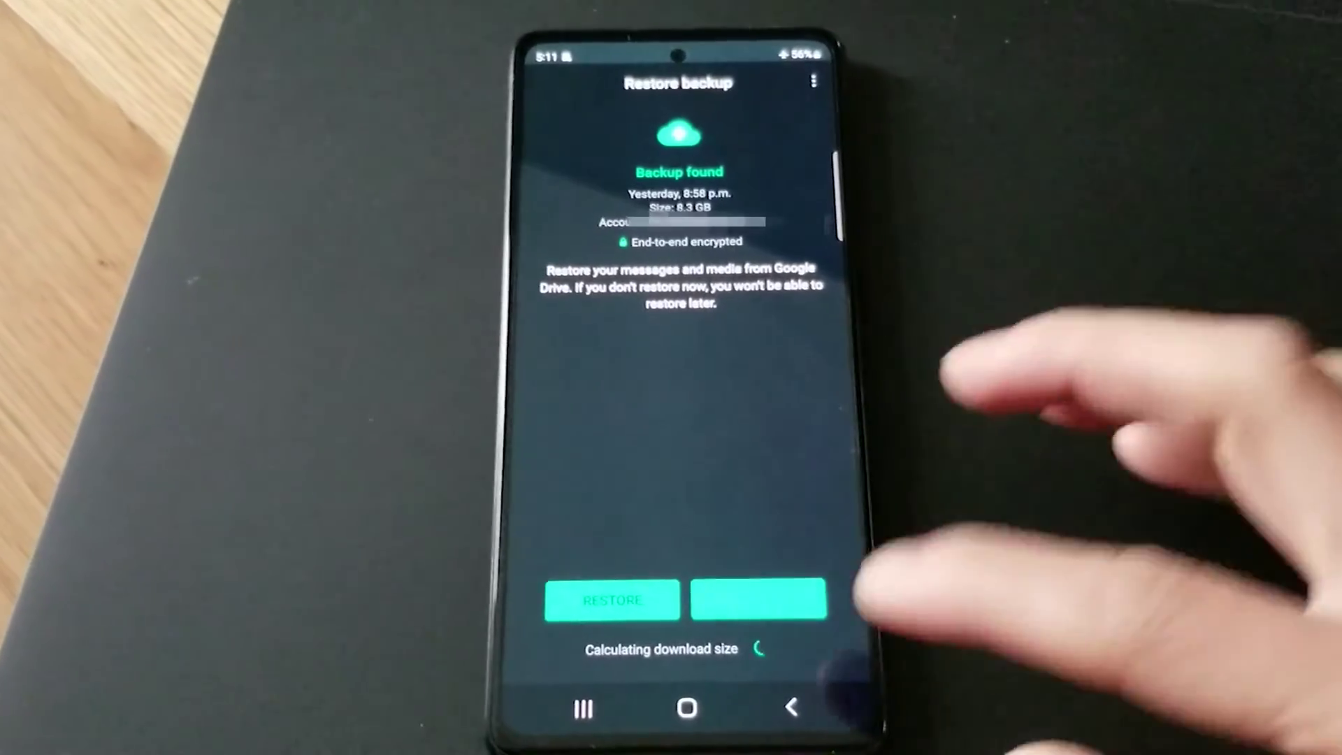
{"action": "left_click", "coordinate": [792, 700]}
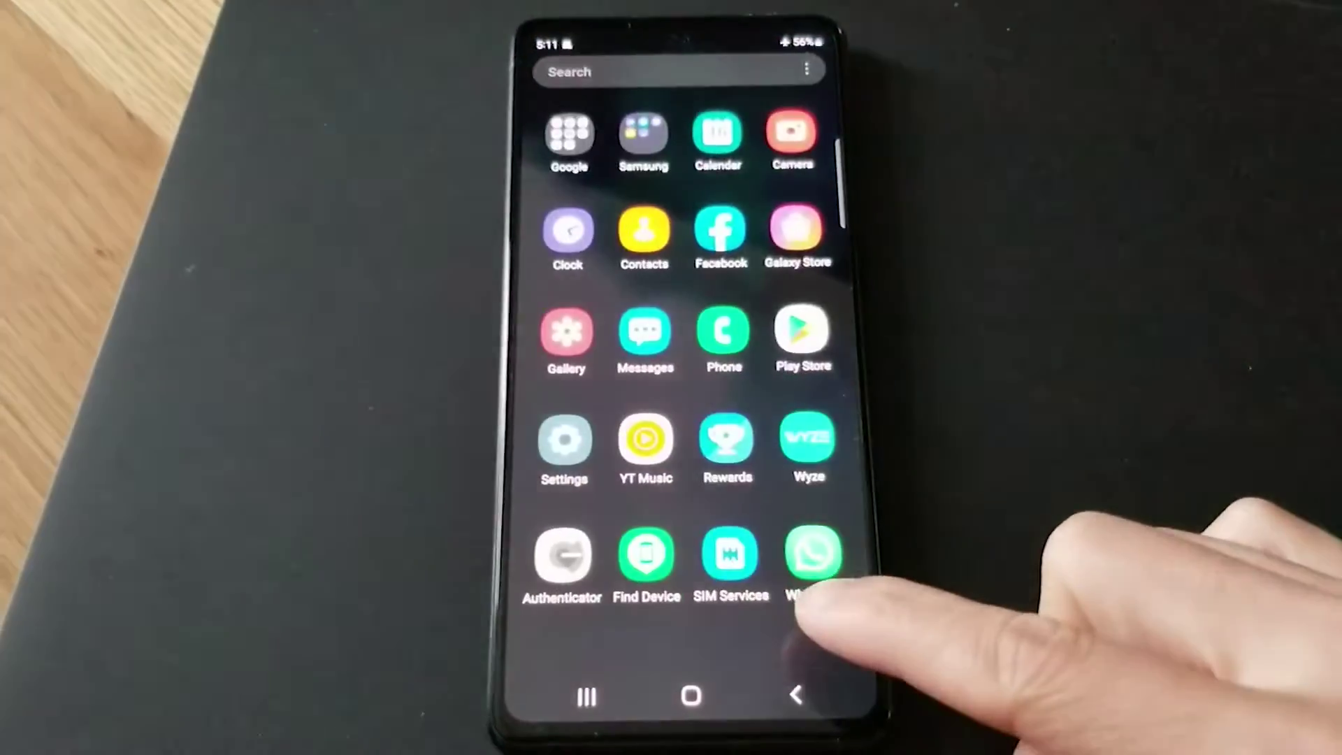
Step: Close all running apps, then relaunch WhatsApp from the app drawer
{"action": "left_click", "coordinate": [585, 702]}
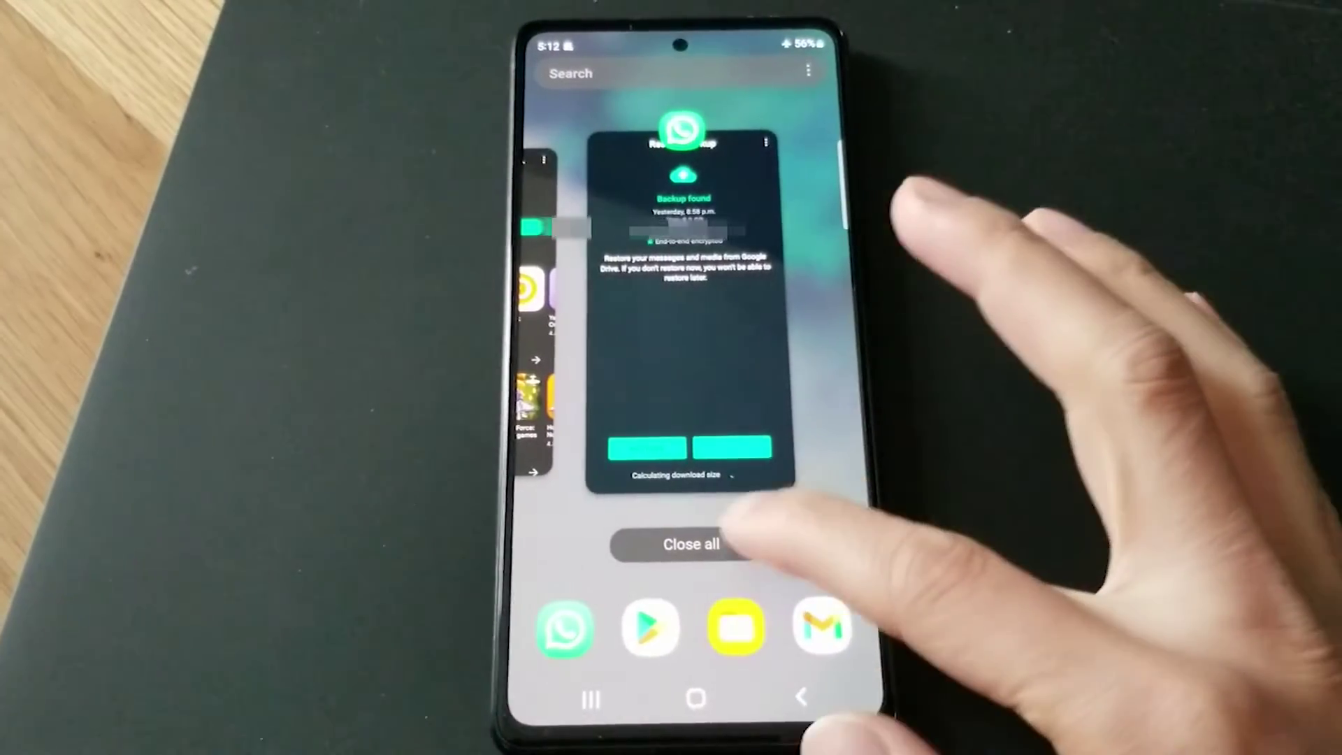
{"action": "left_click", "coordinate": [693, 545]}
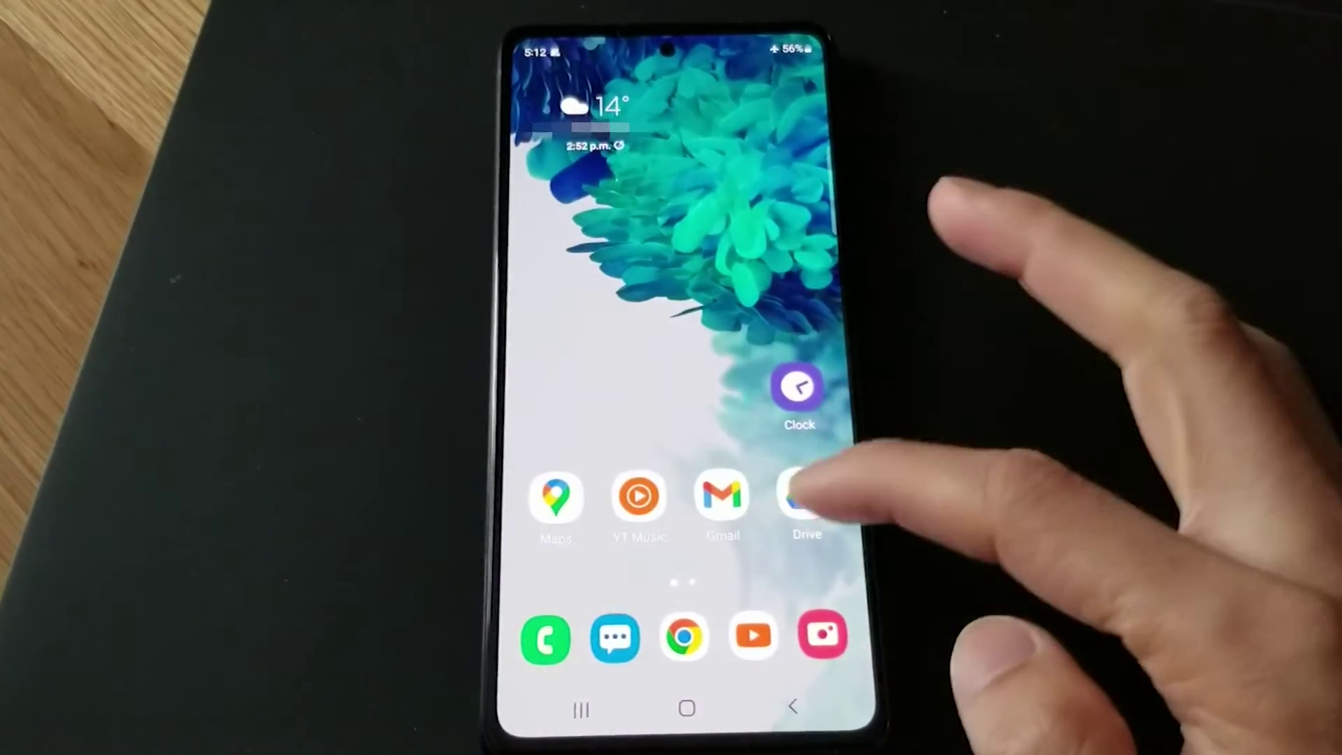
{"action": "left_click_drag", "start_coordinate": [801, 524], "coordinate": [803, 315]}
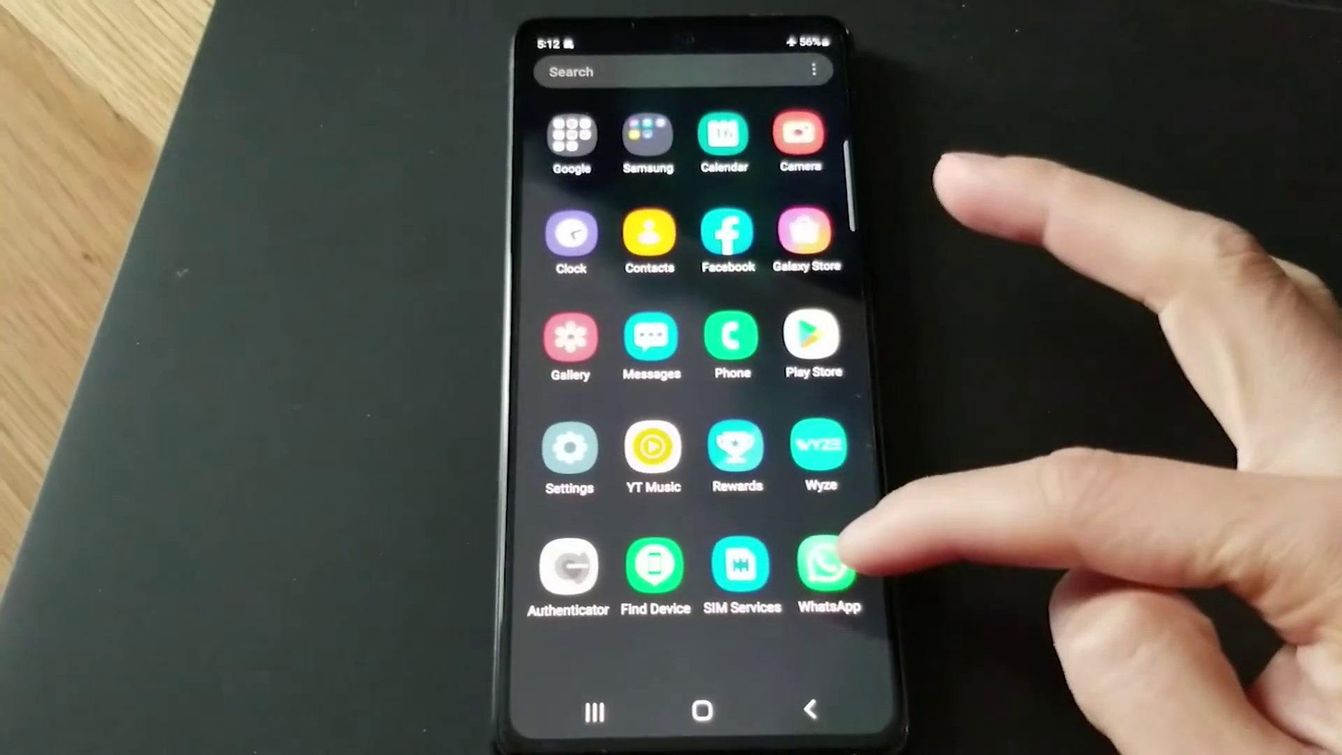
{"action": "left_click", "coordinate": [818, 571]}
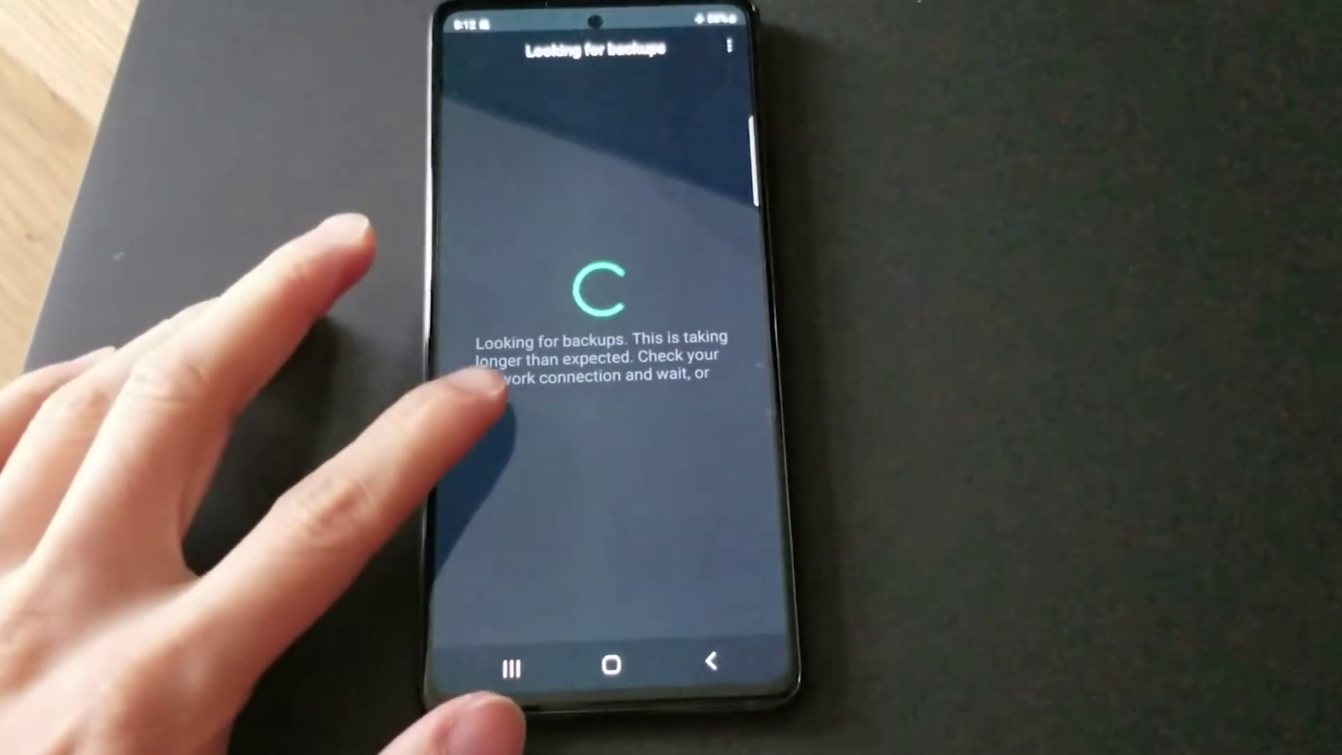
Step: Skip the slow online backup search to reach the internal-storage backup
{"action": "left_click", "coordinate": [493, 397]}
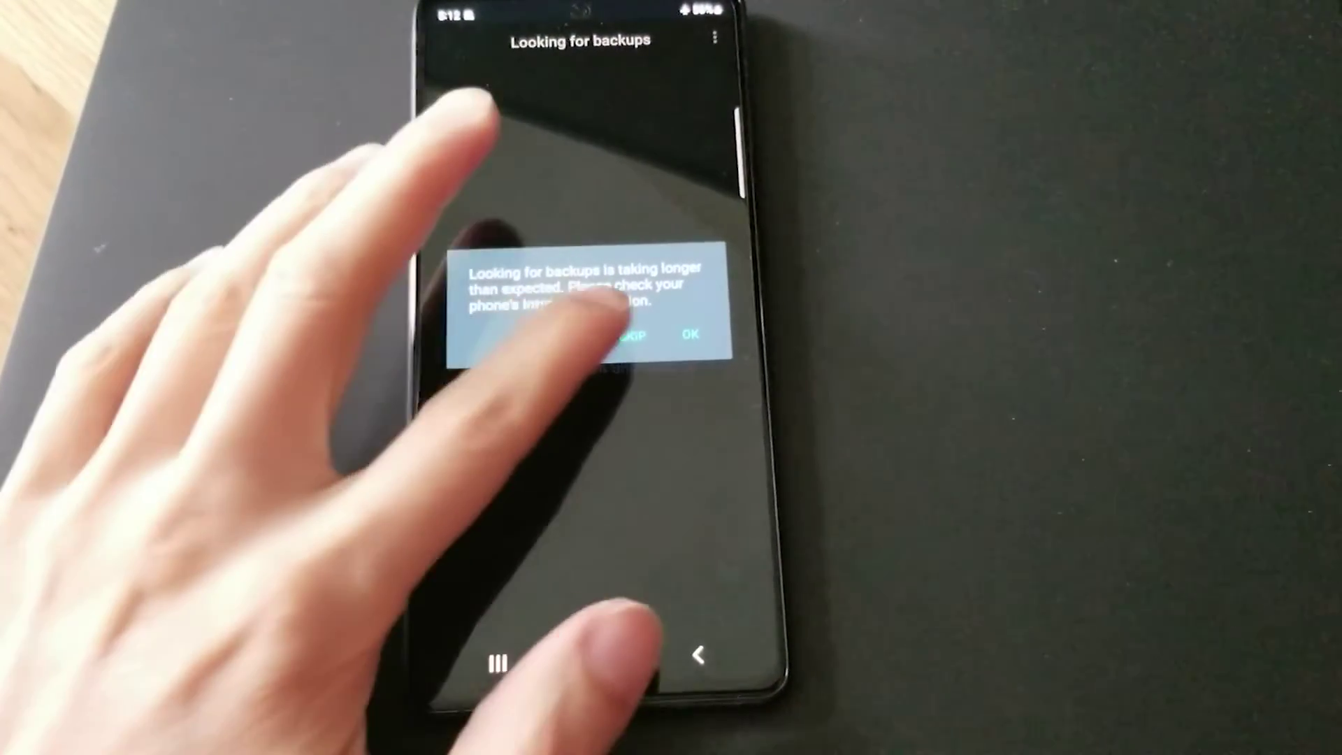
{"action": "left_click", "coordinate": [629, 334]}
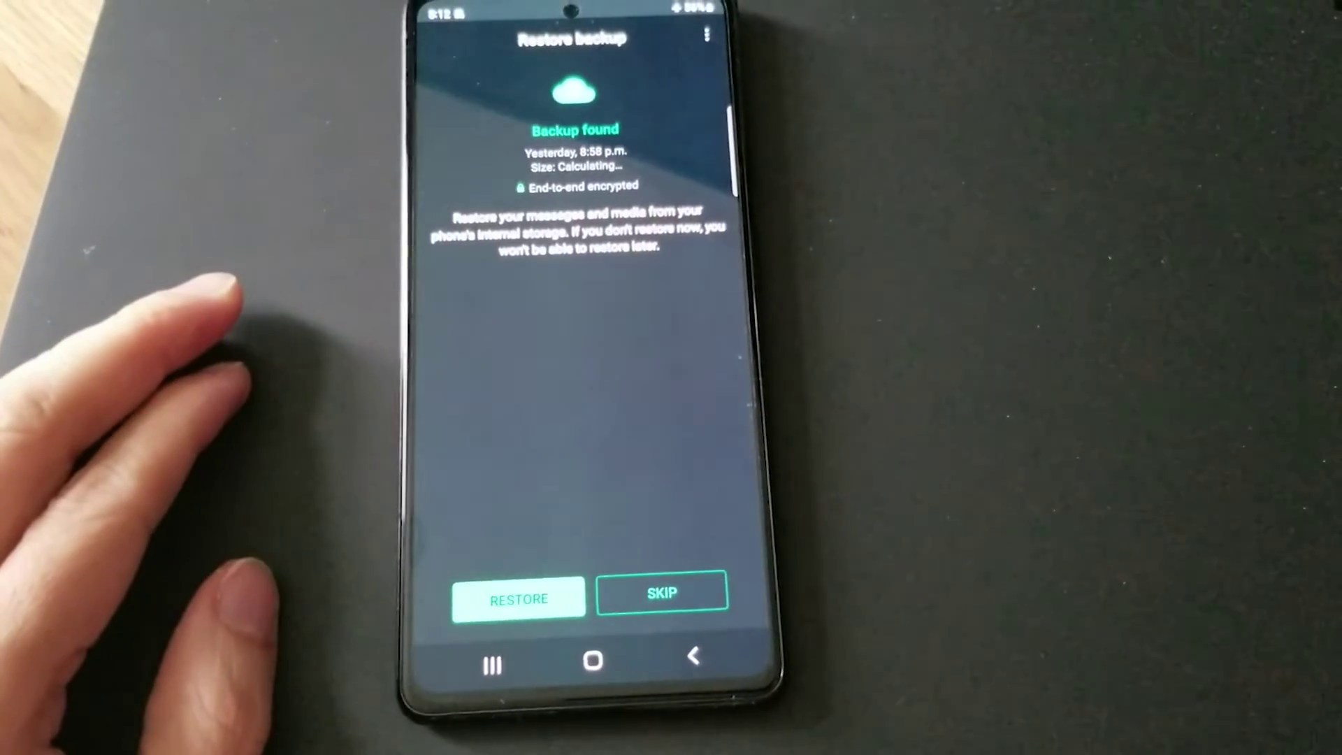